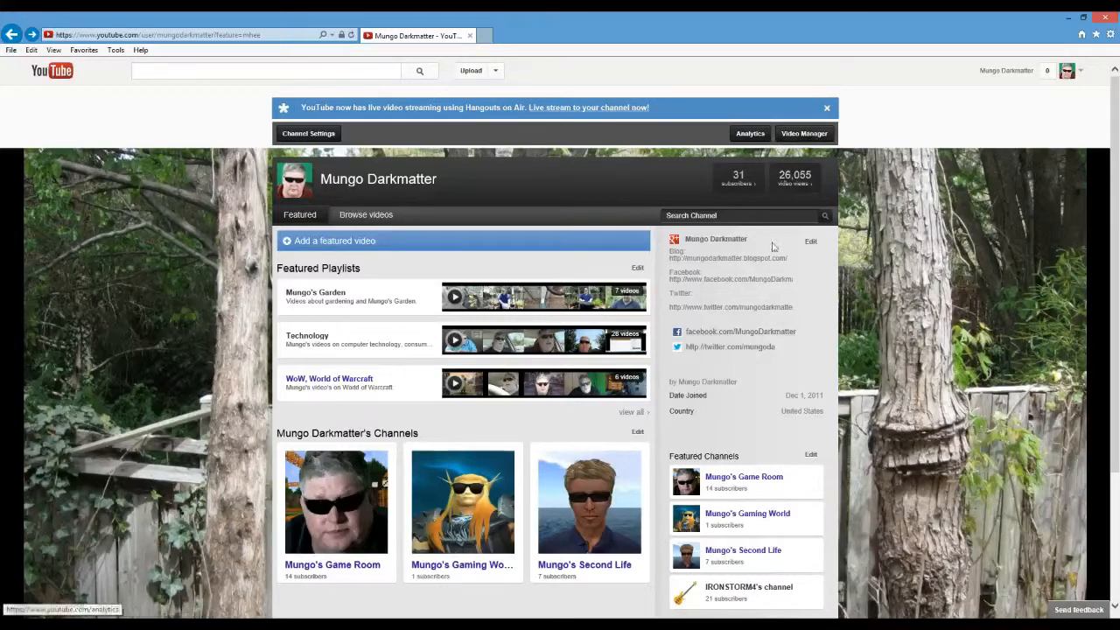
# Open Video 53 for editing from the channel's uploads and allow all of the page's content to load.
pyautogui.click(805, 134)
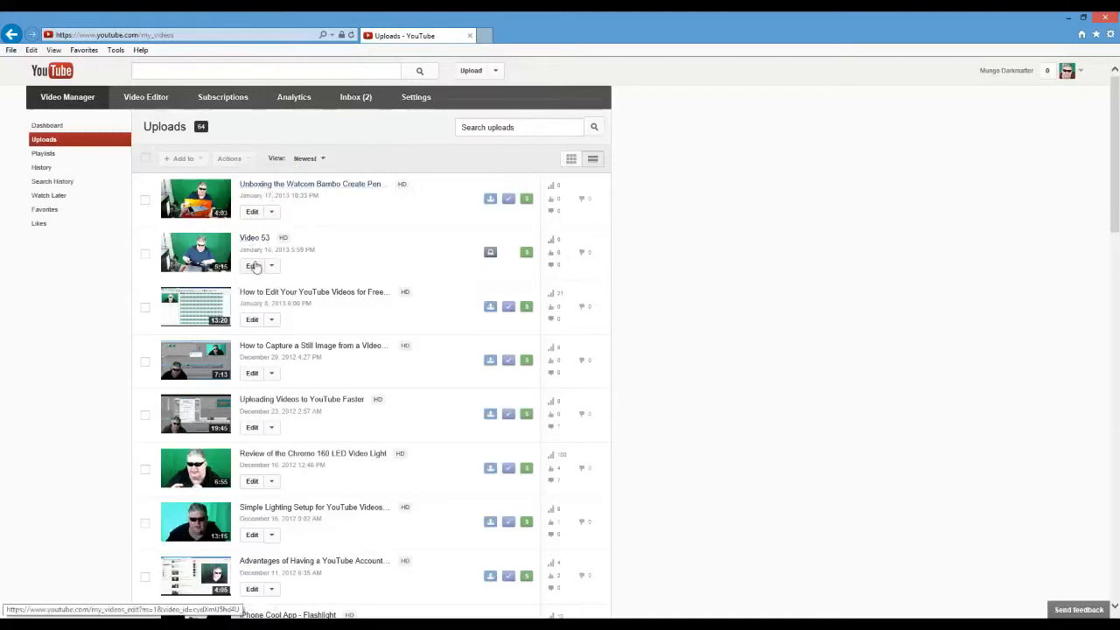
pyautogui.click(253, 266)
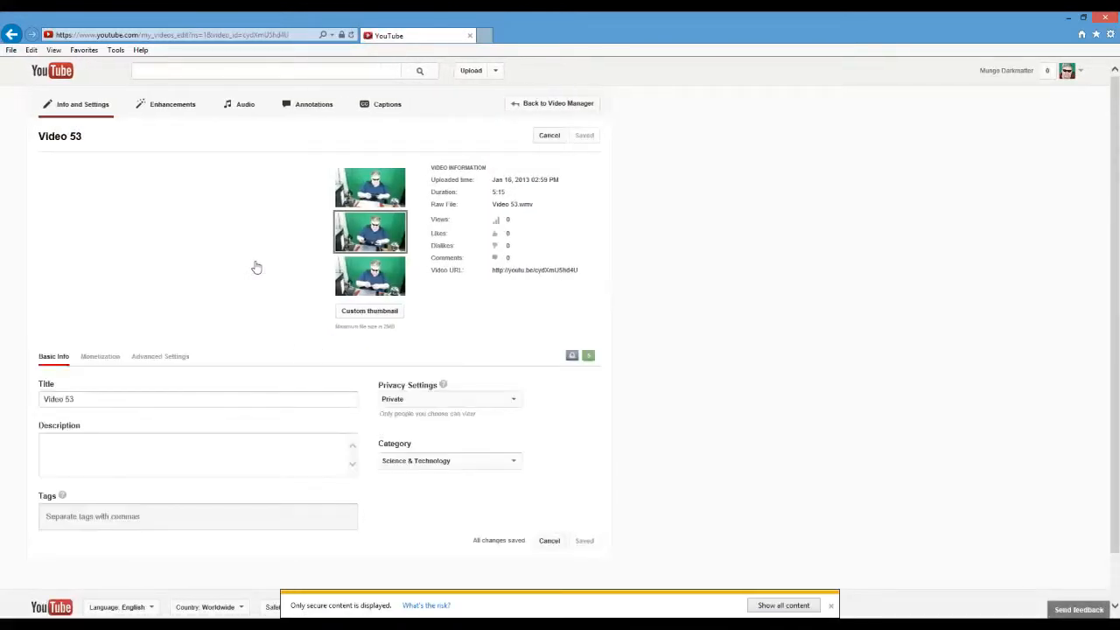
pyautogui.click(783, 606)
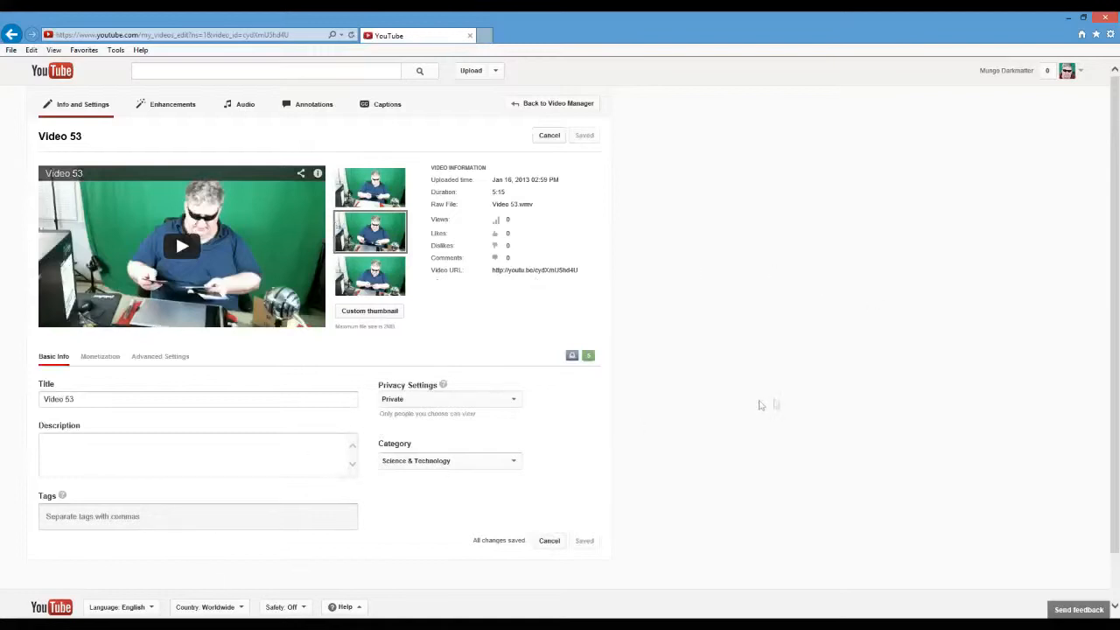
# Preview Video 53 among its enhancements, then go to the YouTube Video Editor and place Video 53 on the timeline.
pyautogui.click(187, 108)
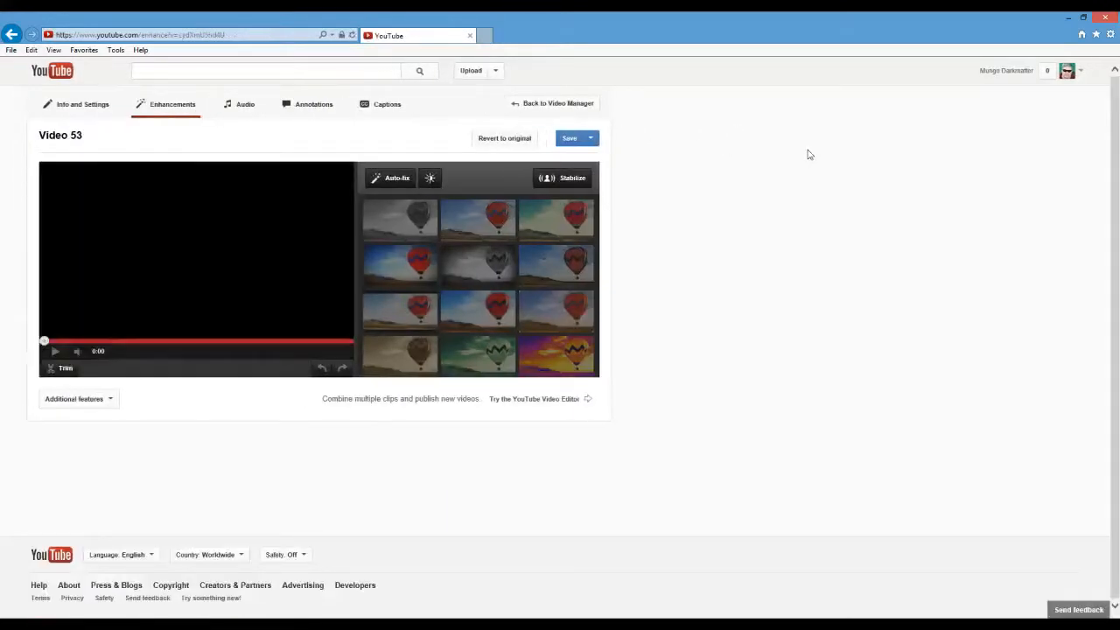
pyautogui.click(56, 352)
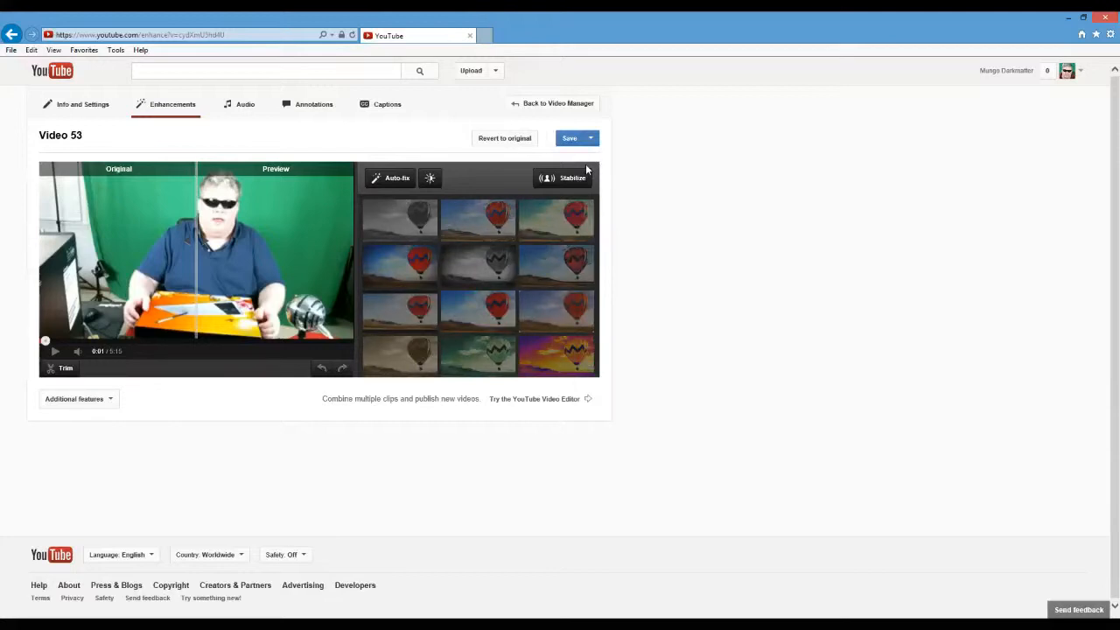
pyautogui.click(560, 178)
pyautogui.click(549, 401)
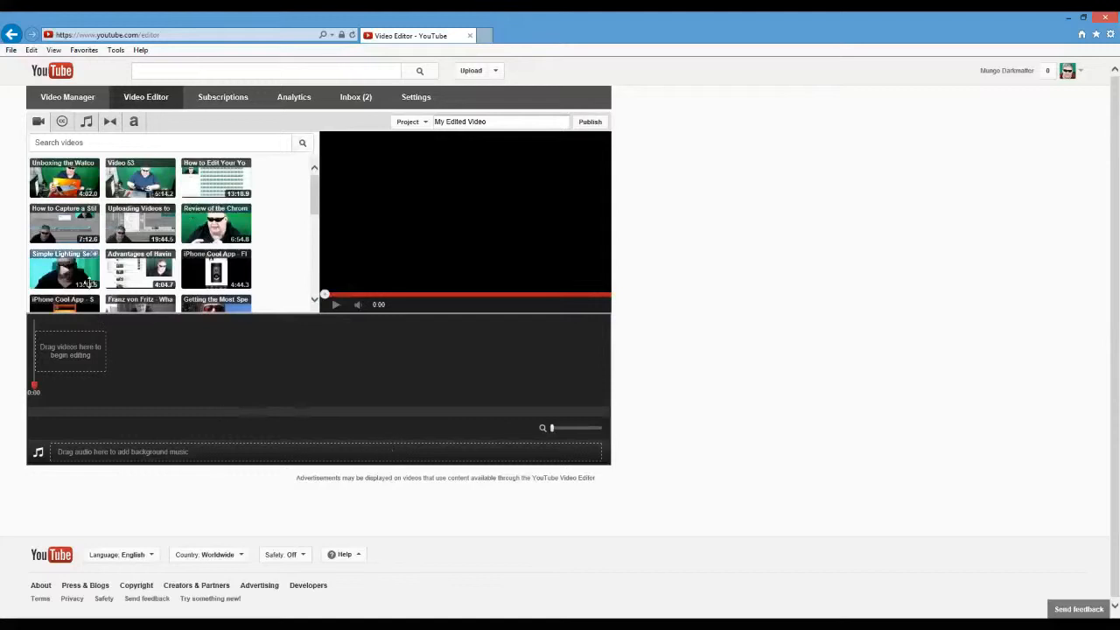
pyautogui.moveTo(145, 179); pyautogui.dragTo(100, 361)
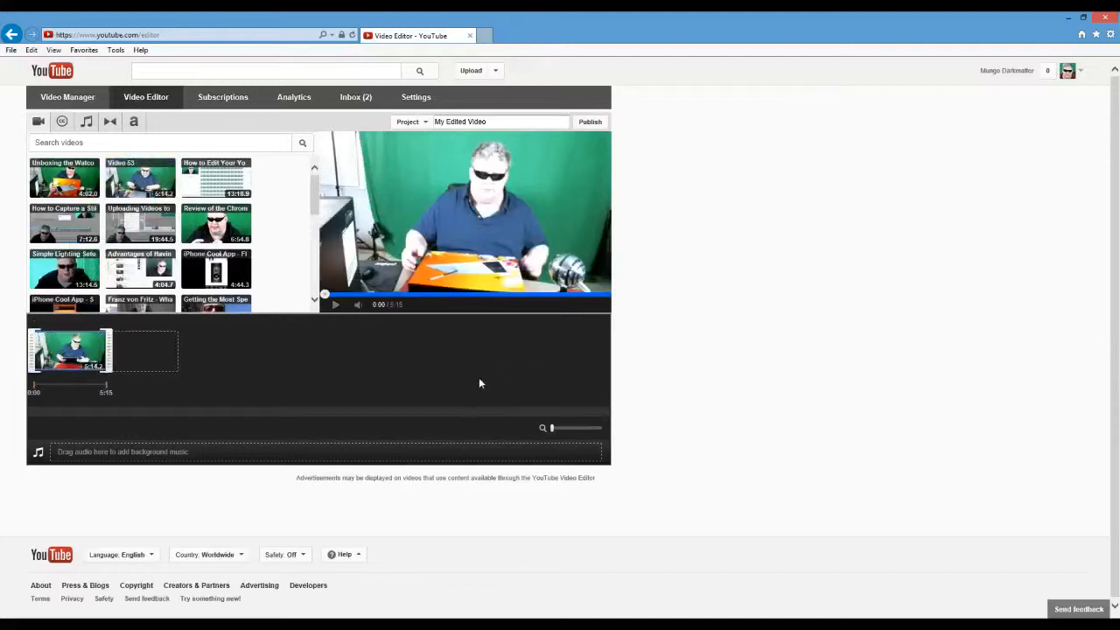
# Add the LED Video Light review clip after Video 53 on the timeline and delete it again.
pyautogui.moveTo(238, 226); pyautogui.dragTo(145, 354)
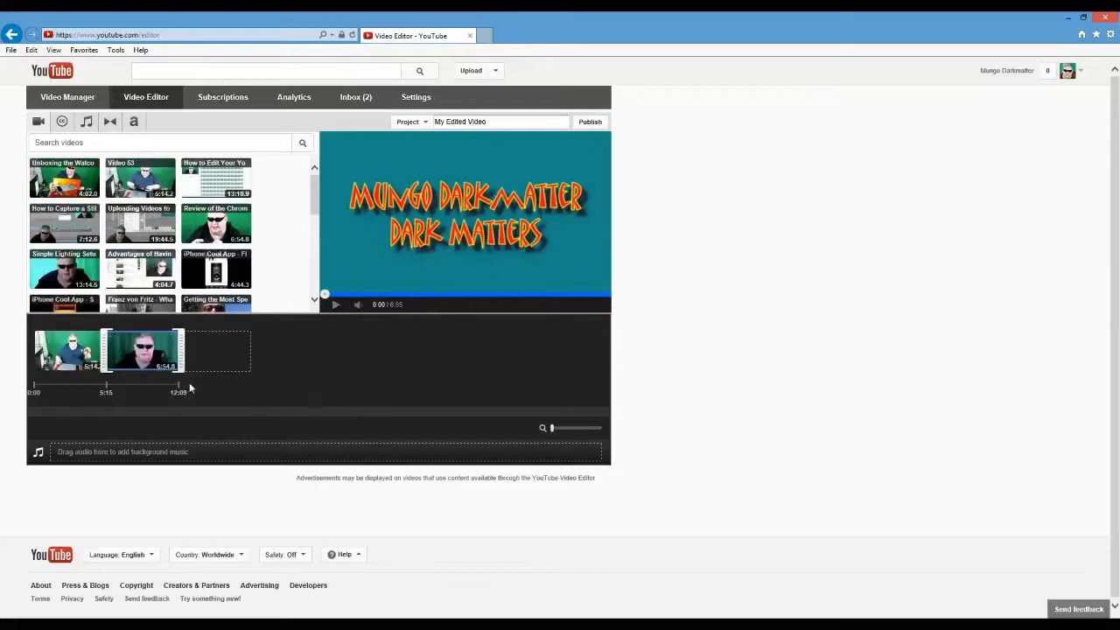
pyautogui.press('Delete')
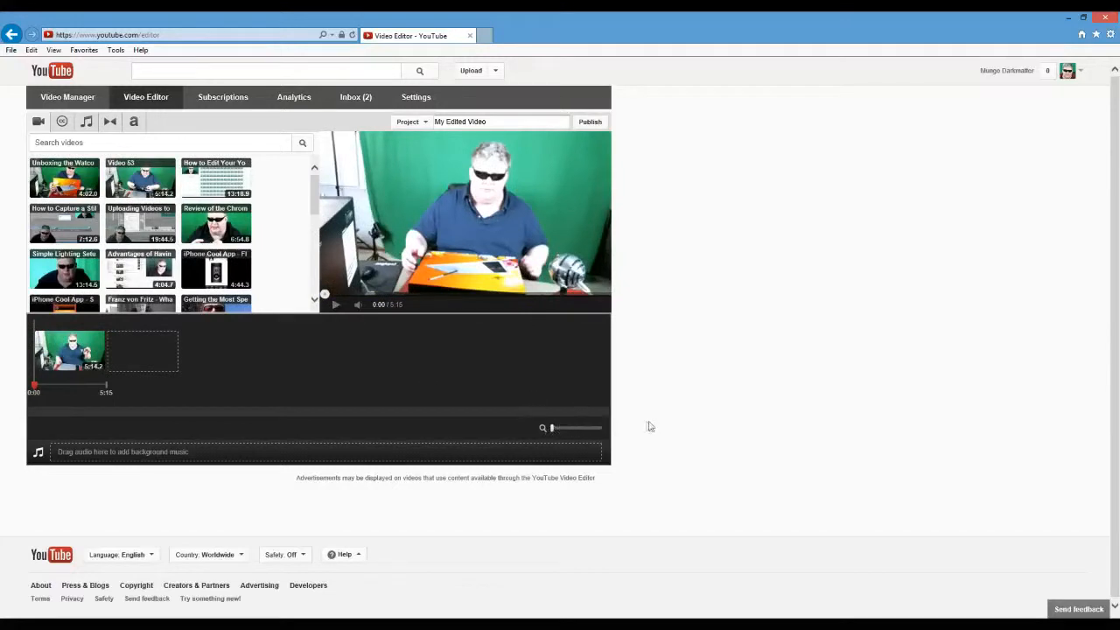
# Trim about 3 seconds off the start of the Video 53 clip on the timeline and preview the new opening.
pyautogui.click(553, 429)
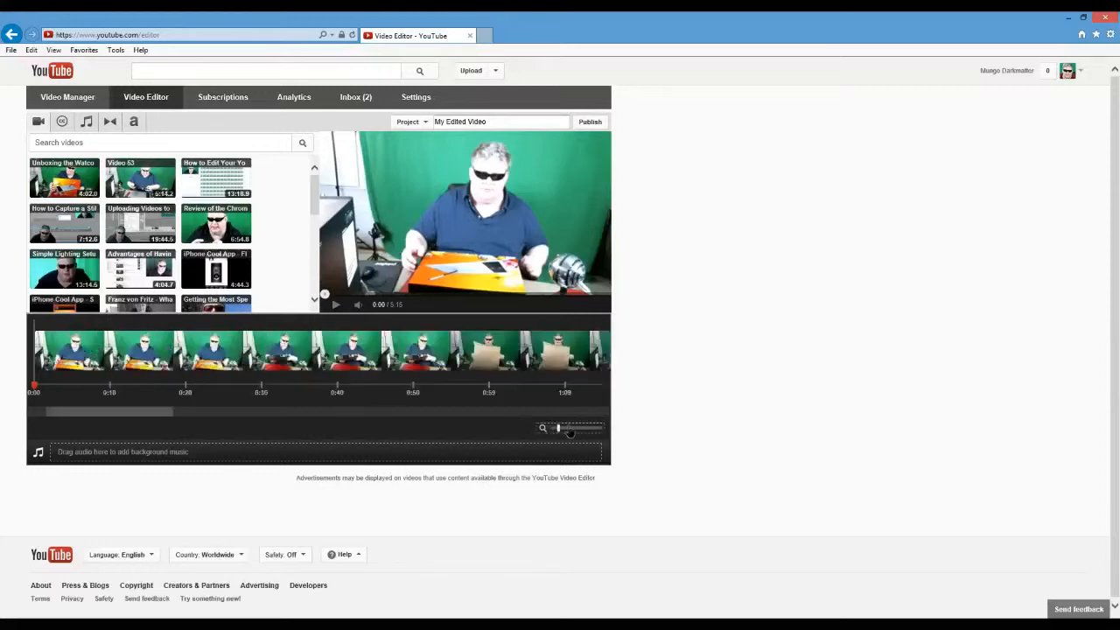
pyautogui.moveTo(553, 430); pyautogui.dragTo(555, 430)
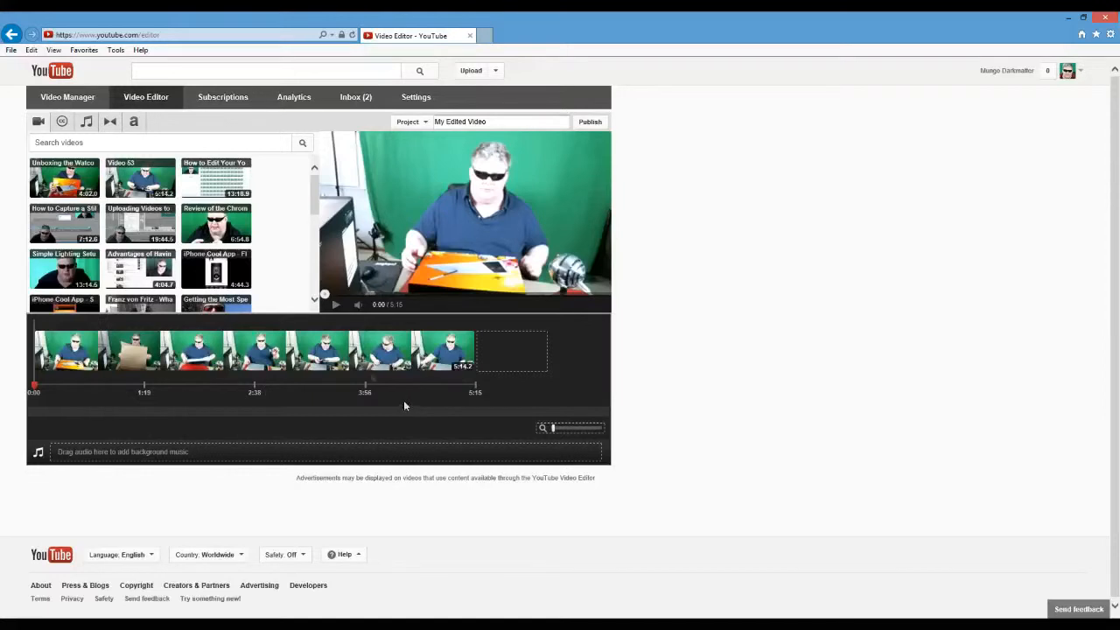
pyautogui.click(337, 304)
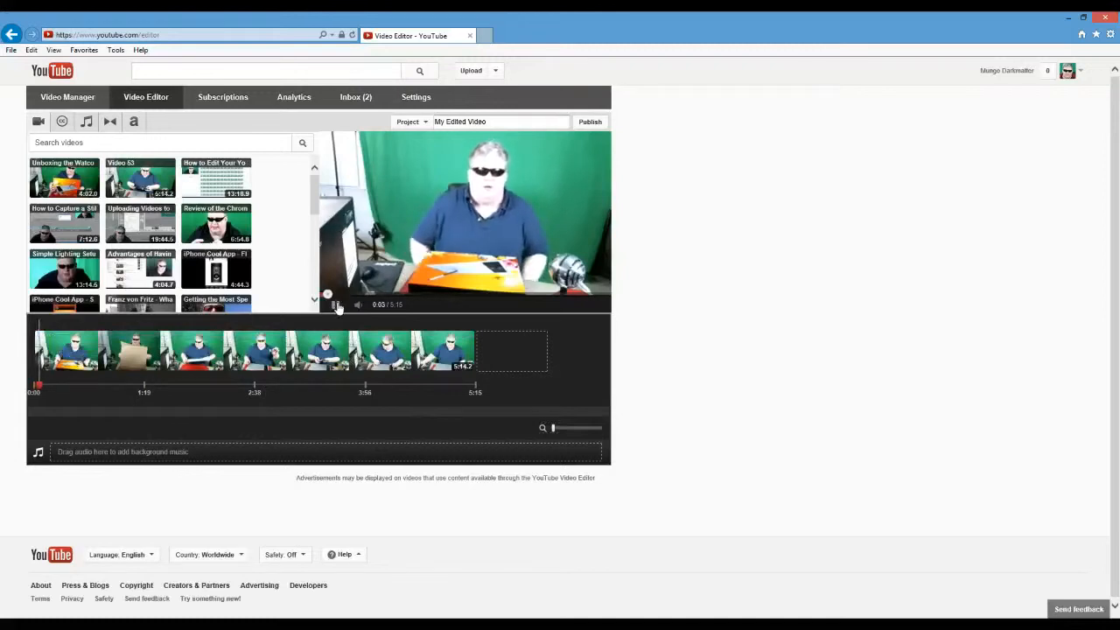
pyautogui.click(336, 304)
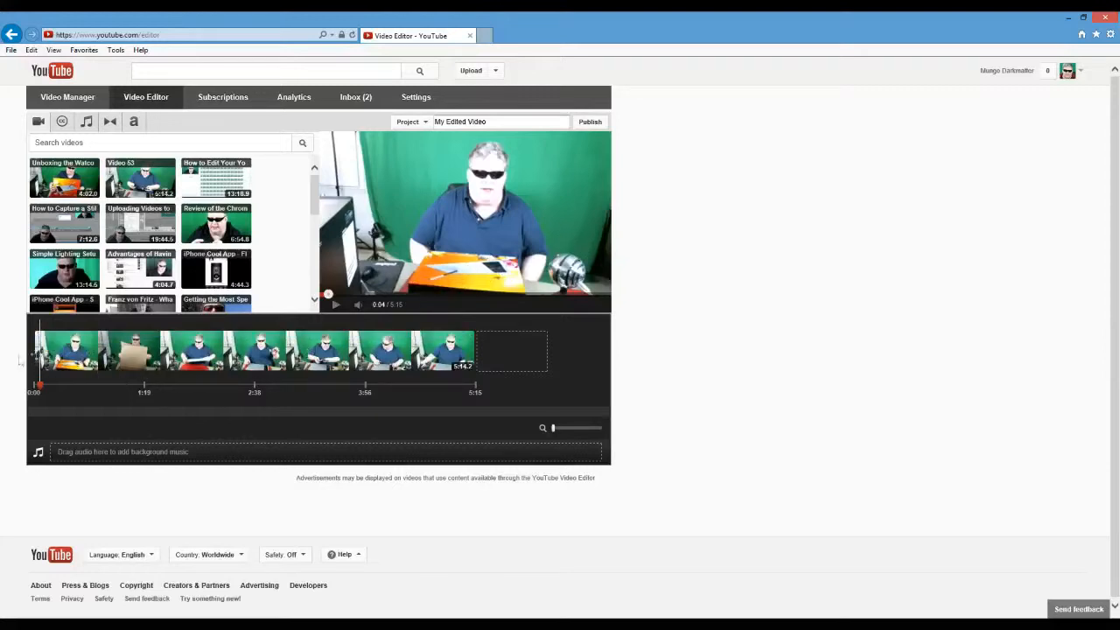
pyautogui.moveTo(79, 341)
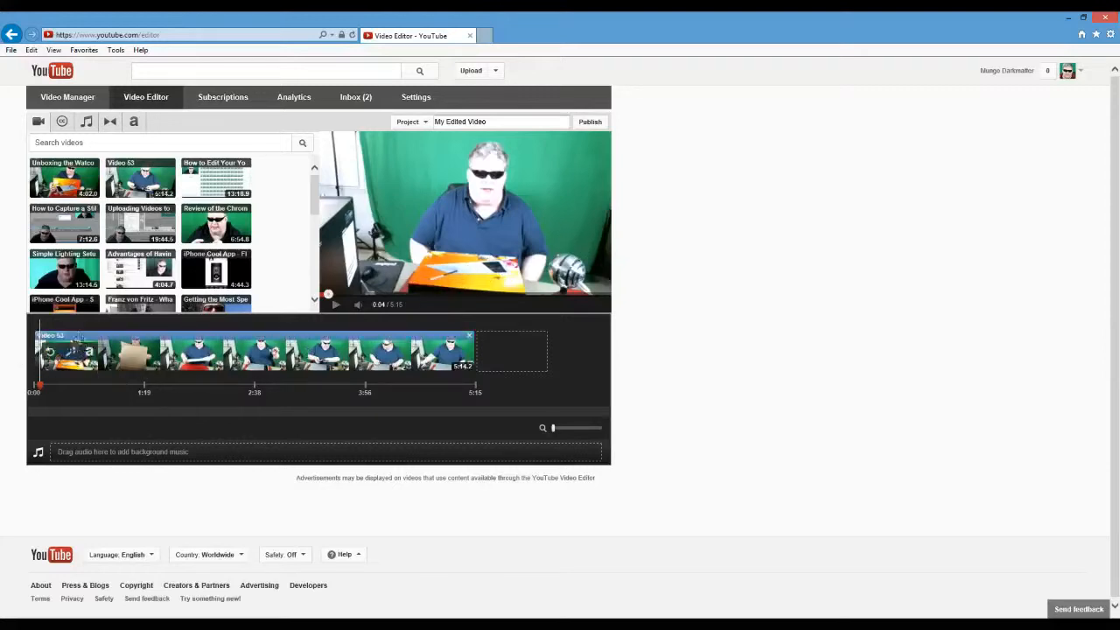
pyautogui.click(147, 335)
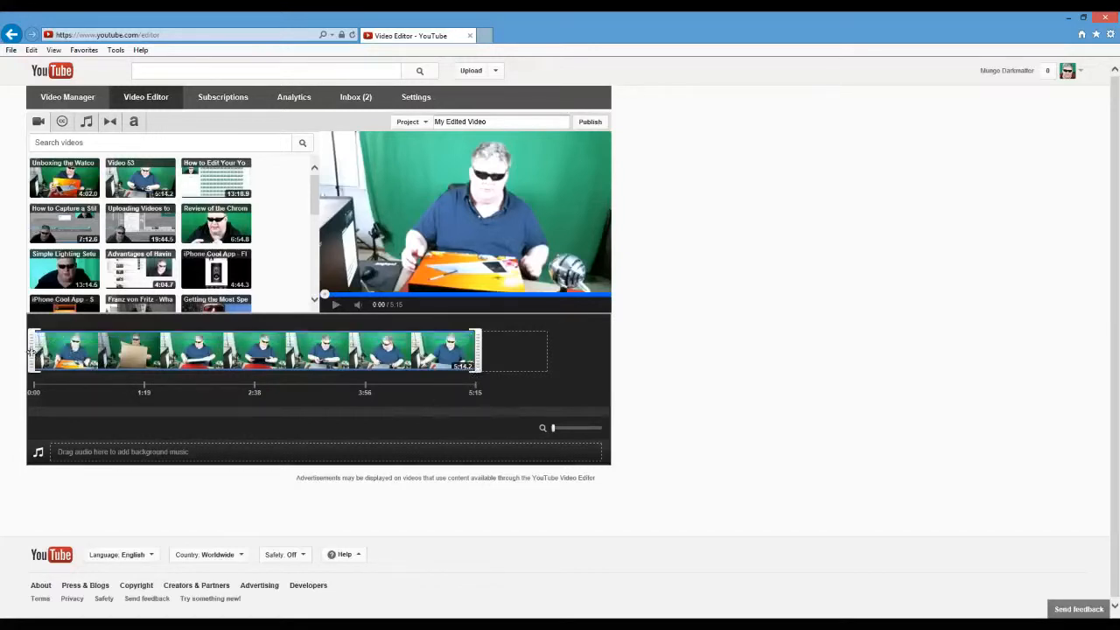
pyautogui.moveTo(33, 350); pyautogui.dragTo(35, 350)
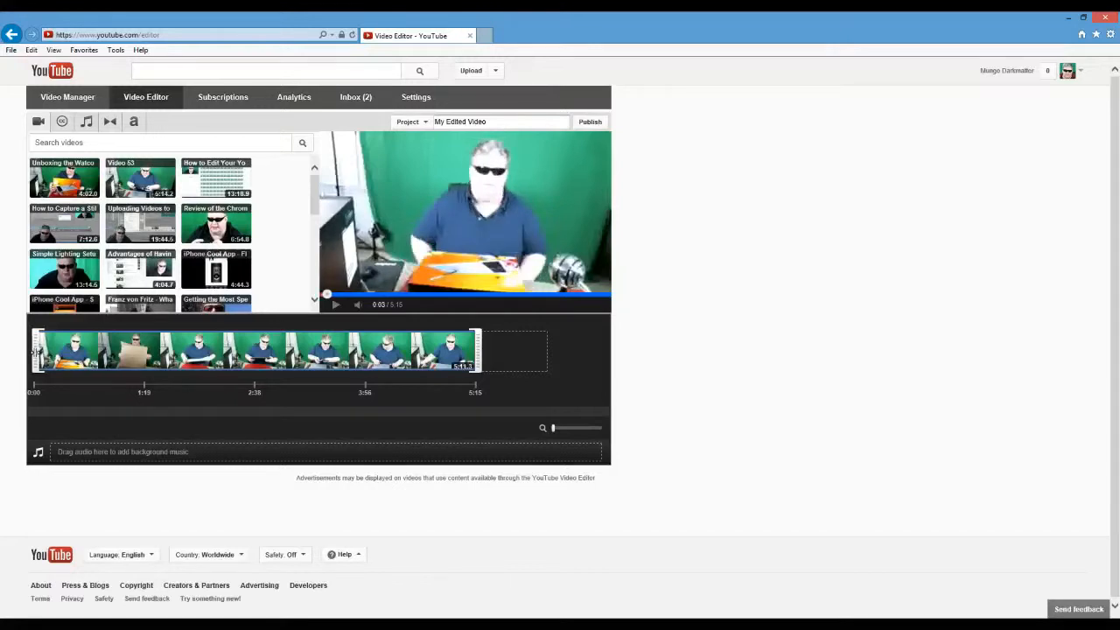
pyautogui.moveTo(35, 351); pyautogui.dragTo(35, 351)
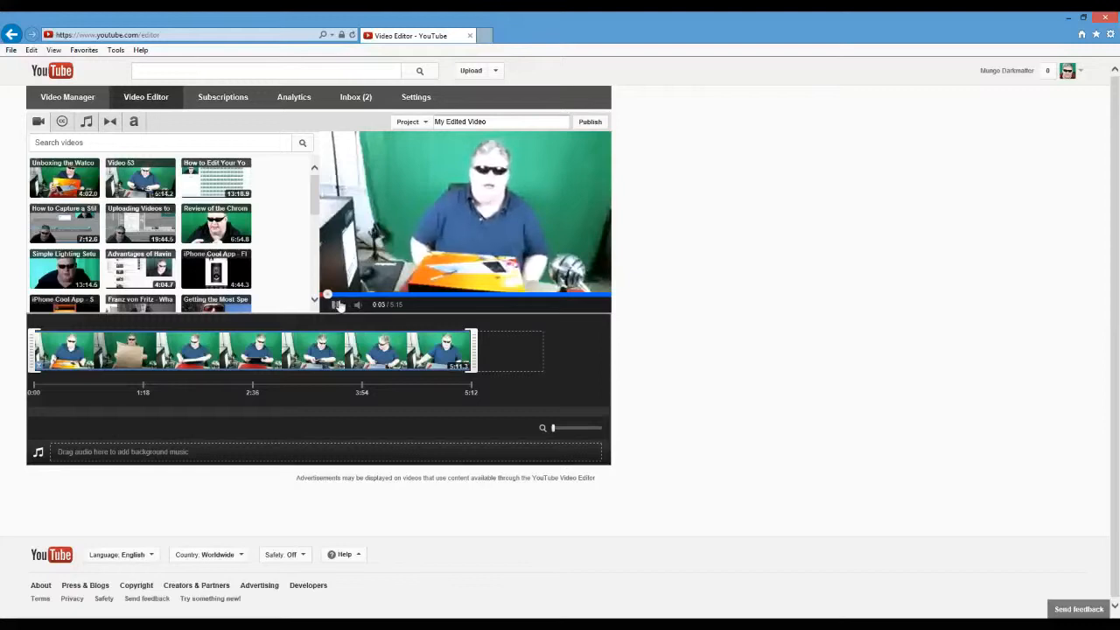
pyautogui.click(338, 304)
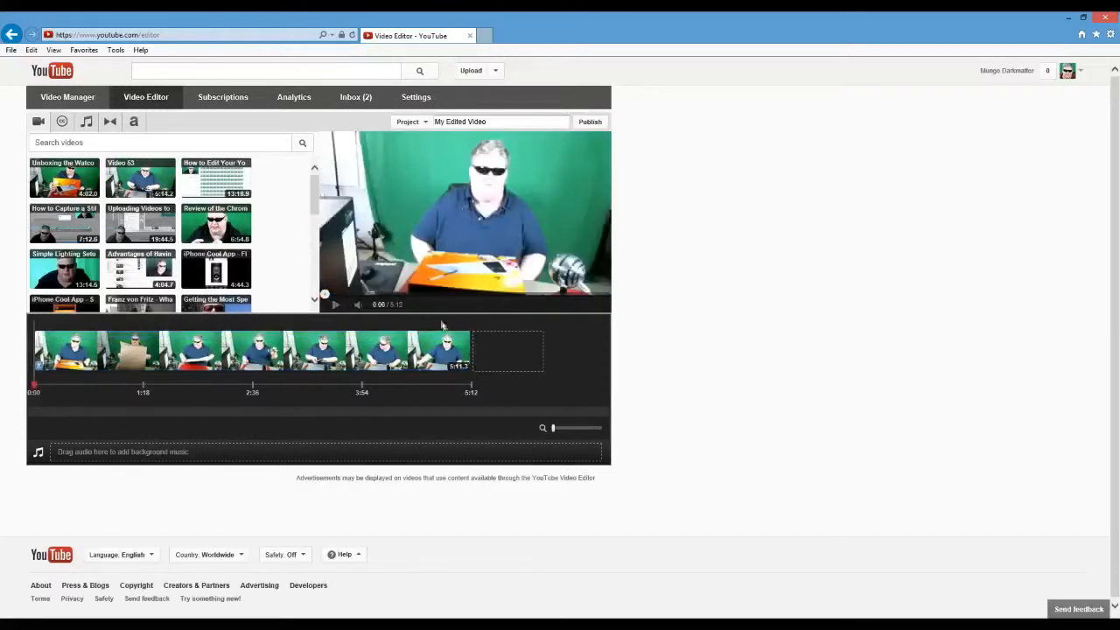
# Play back the last part of the clip from about 4:51 to locate where its end should be cut.
pyautogui.click(443, 326)
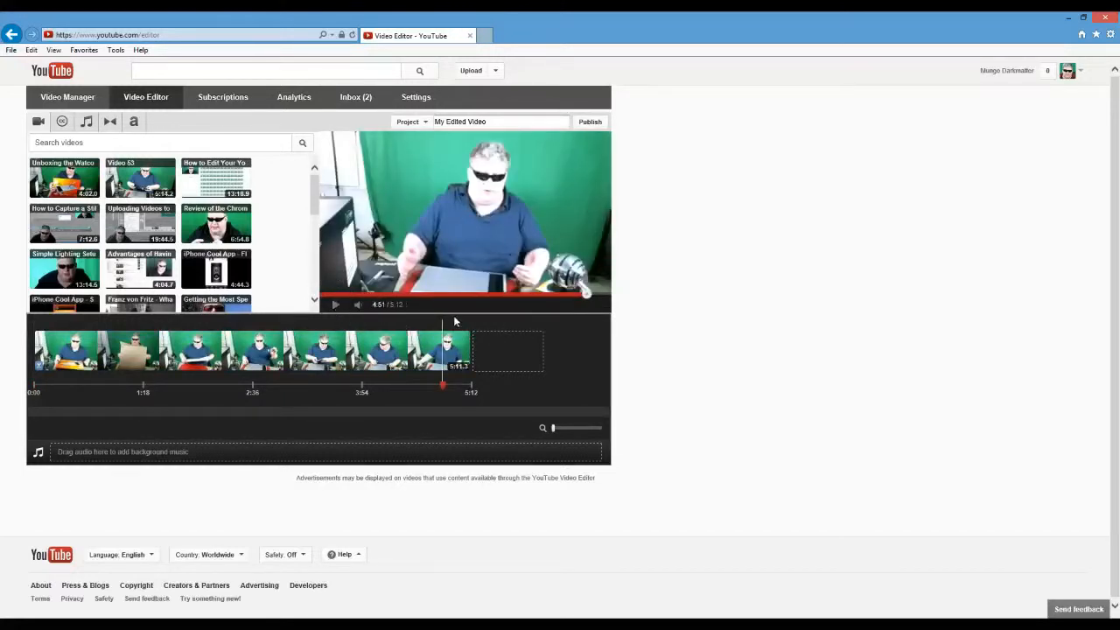
pyautogui.click(336, 305)
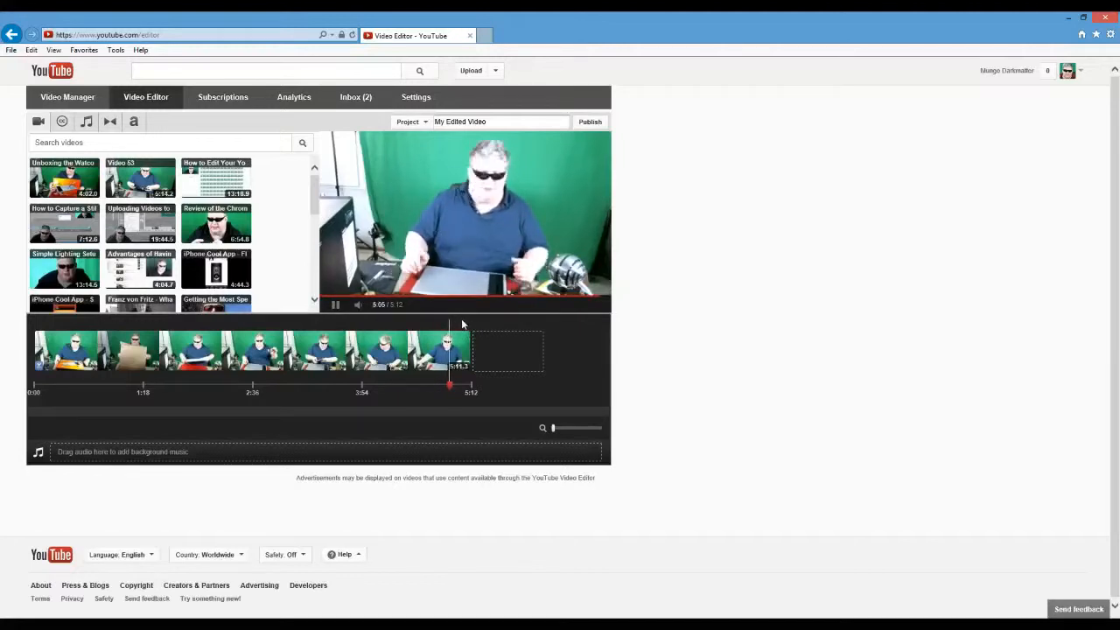
pyautogui.moveTo(444, 337)
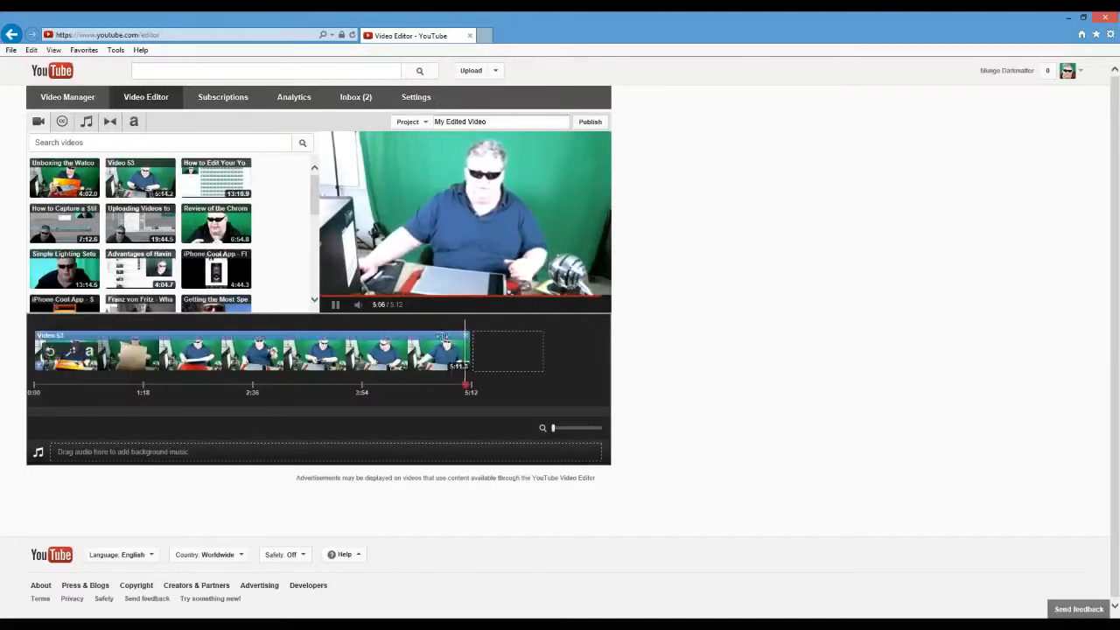
pyautogui.click(459, 327)
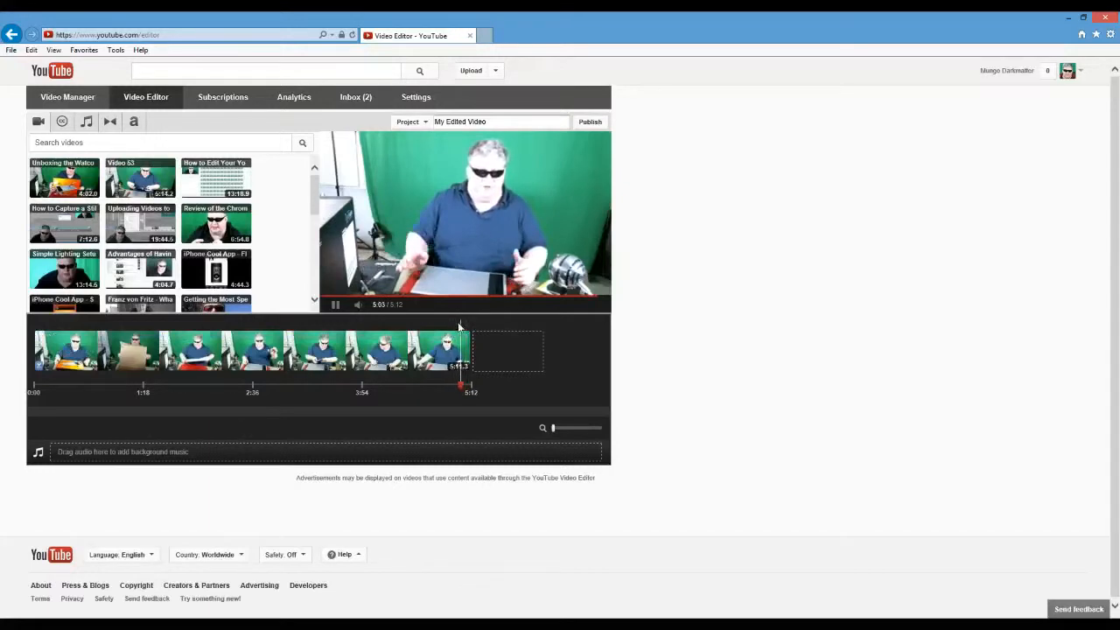
pyautogui.click(338, 305)
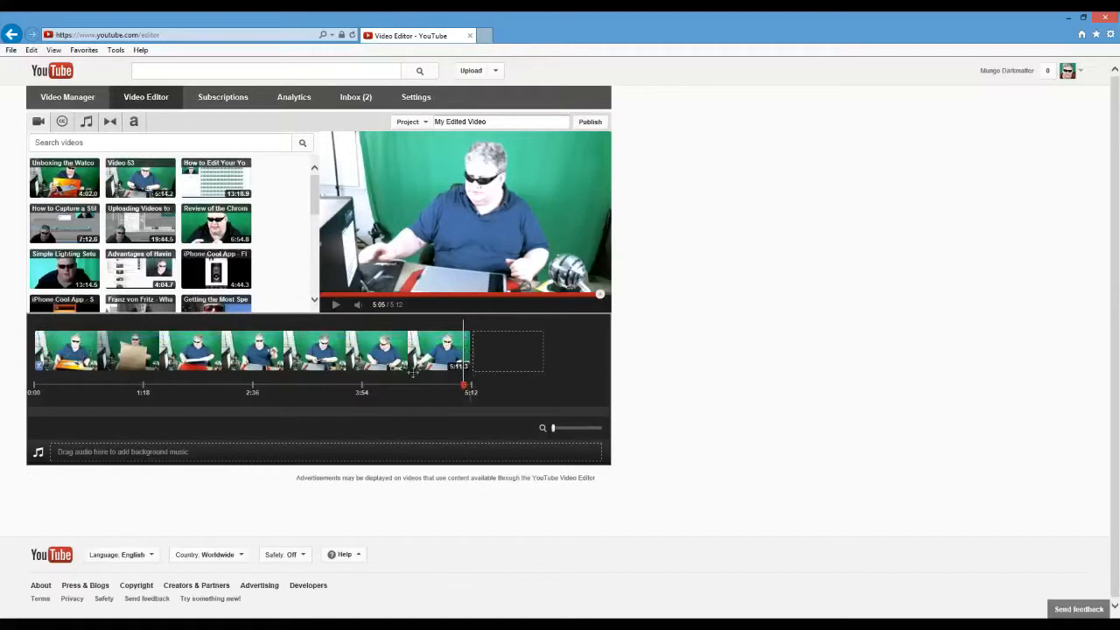
pyautogui.click(455, 323)
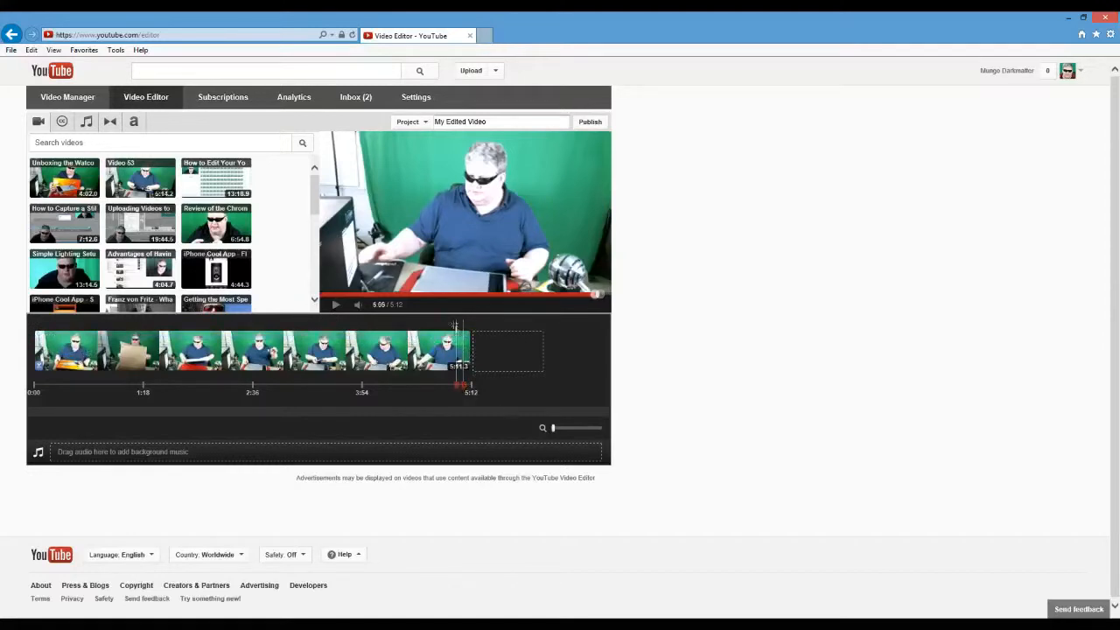
pyautogui.click(336, 305)
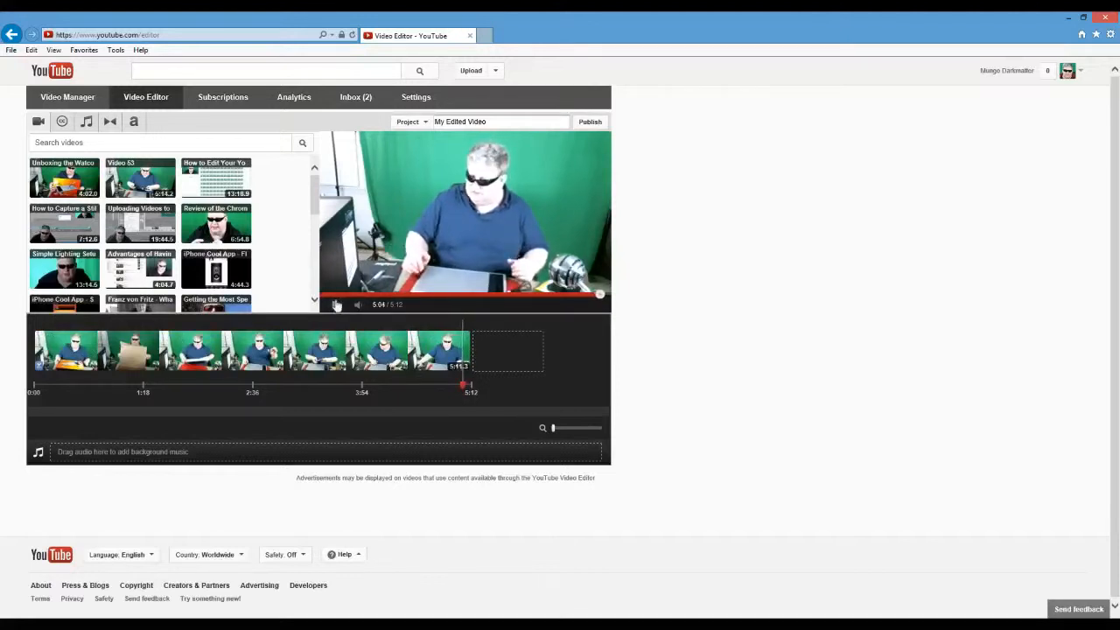
pyautogui.click(336, 306)
# Trim about 6 seconds off the end of the Video 53 clip on the timeline.
pyautogui.click(413, 336)
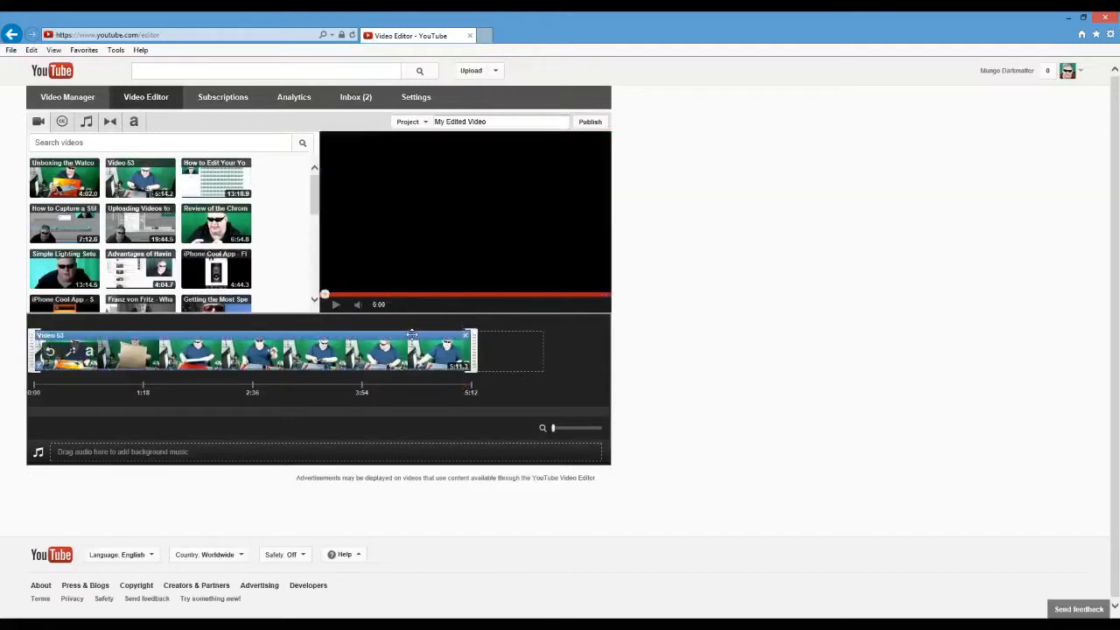
pyautogui.moveTo(476, 348)
pyautogui.mouseDown()
pyautogui.moveTo(462, 347)
pyautogui.moveTo(472, 348)
pyautogui.mouseUp()
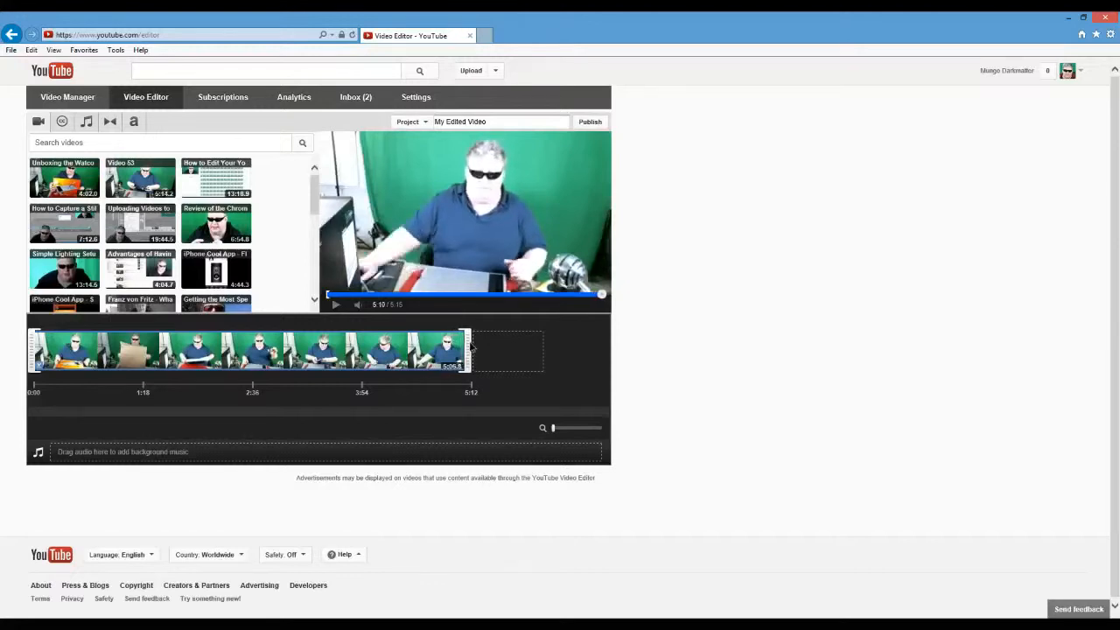
pyautogui.moveTo(472, 348); pyautogui.dragTo(468, 348)
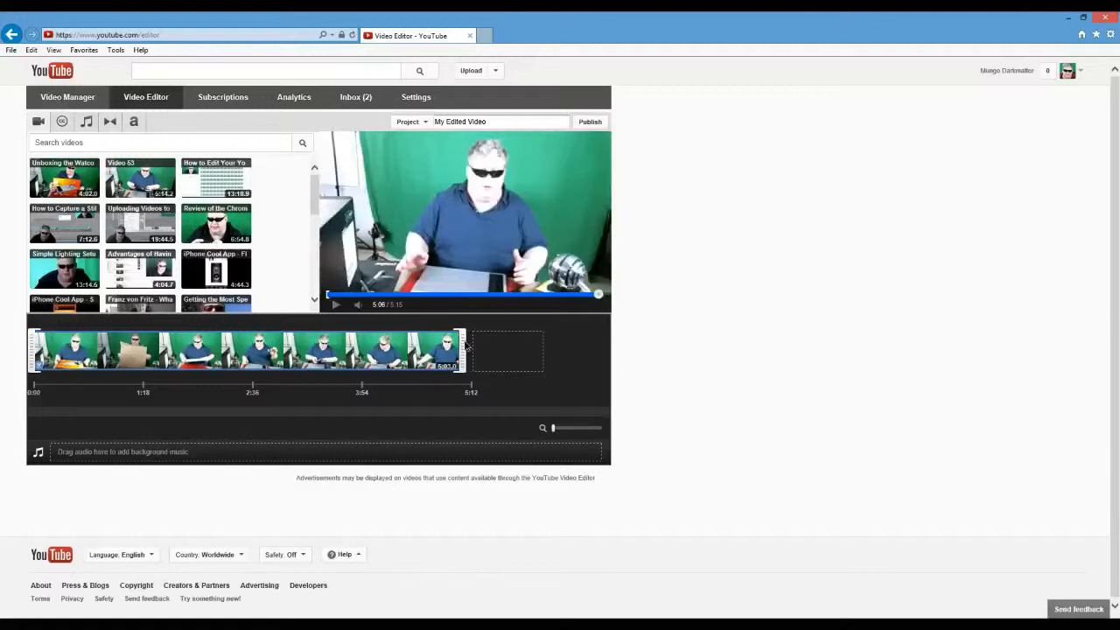
pyautogui.moveTo(467, 347); pyautogui.dragTo(470, 348)
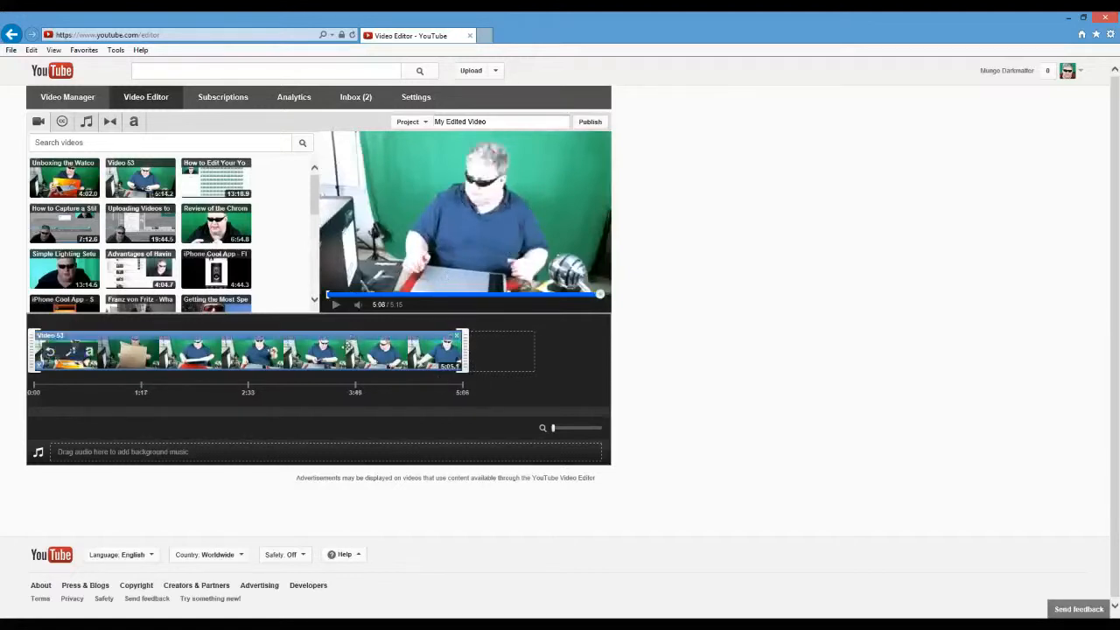
# Preview the trimmed clip's final seconds to check the new ending.
pyautogui.click(447, 324)
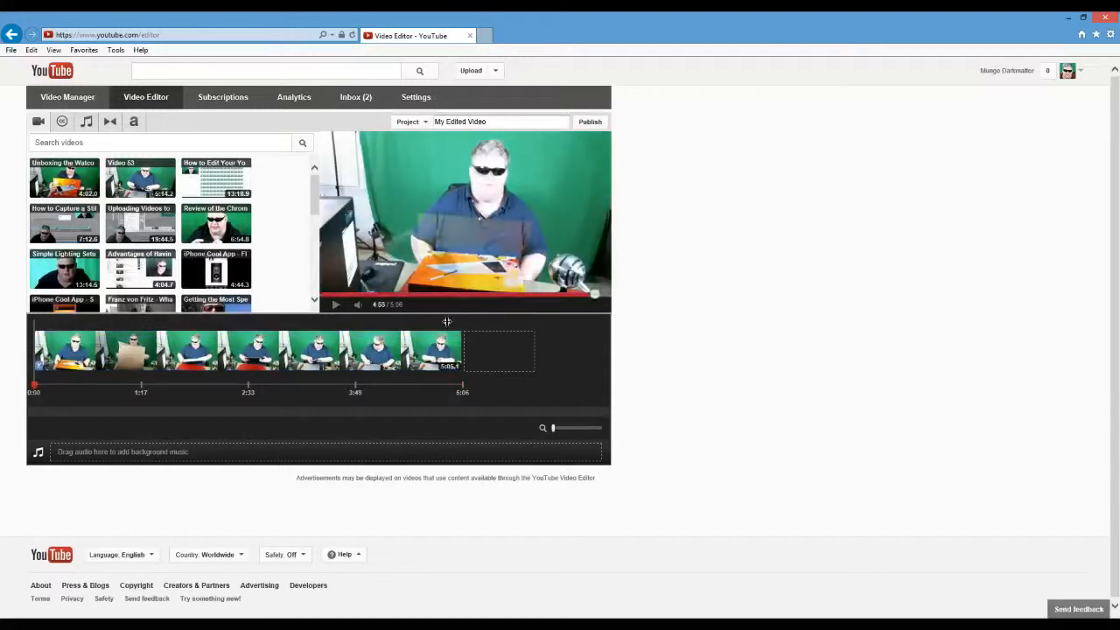
pyautogui.click(451, 329)
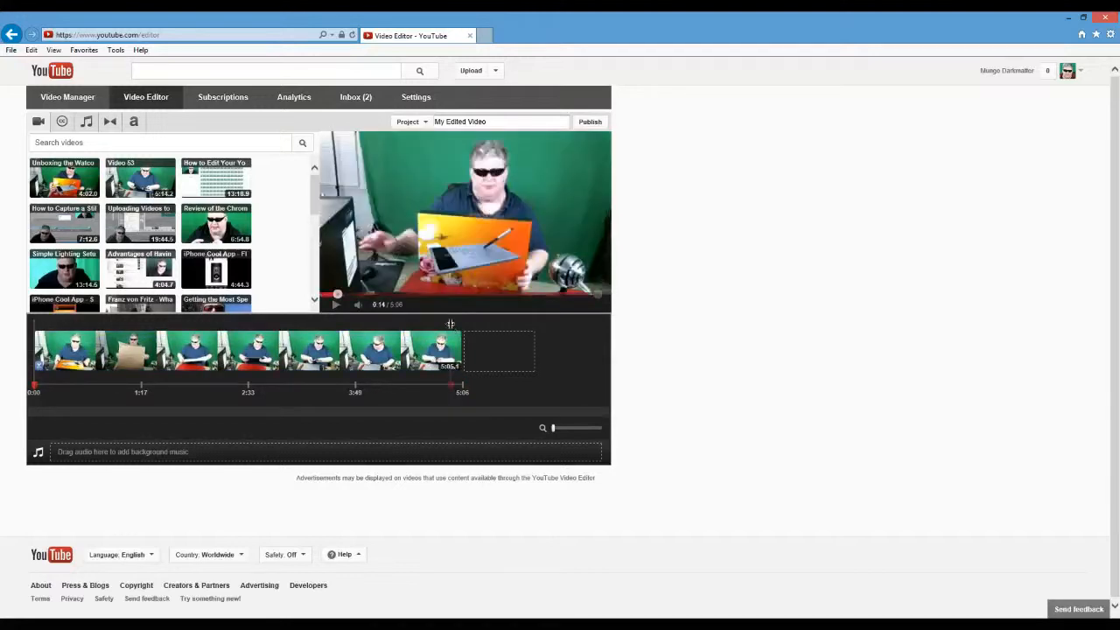
pyautogui.click(337, 304)
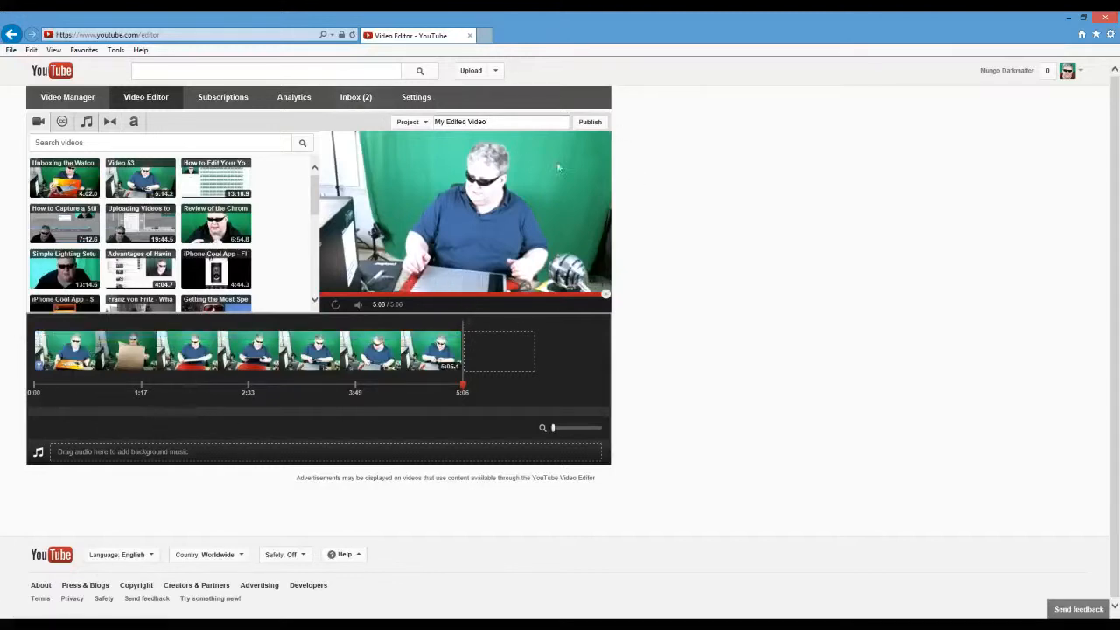
# Publish the project under the name "Edited Video" and return to the Video Manager.
pyautogui.click(505, 120)
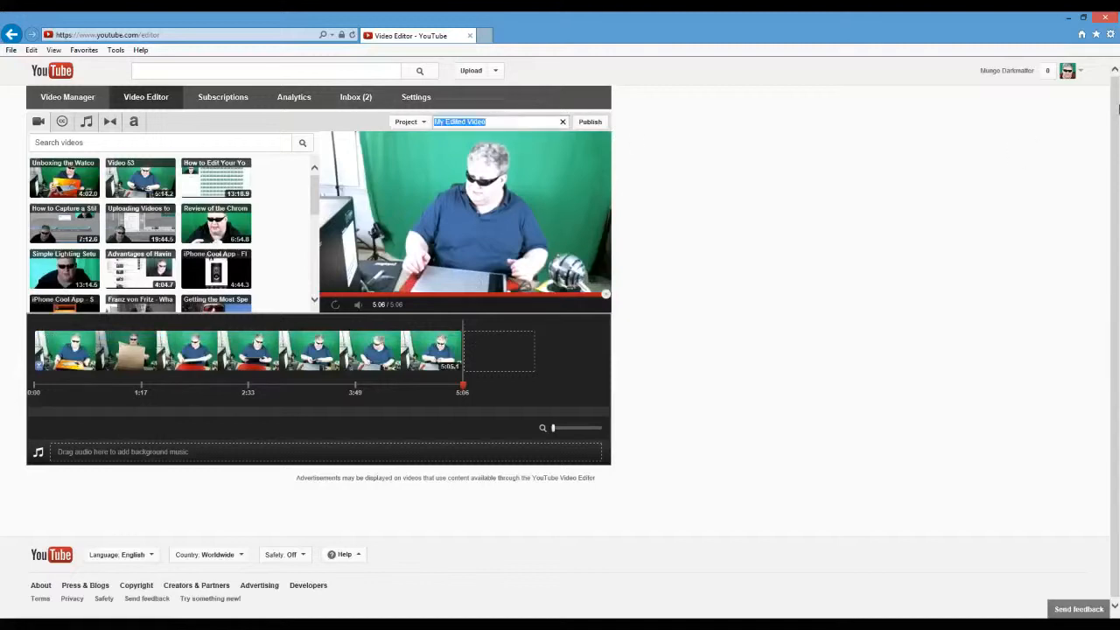
pyautogui.write('Edited Video')
pyautogui.click(599, 124)
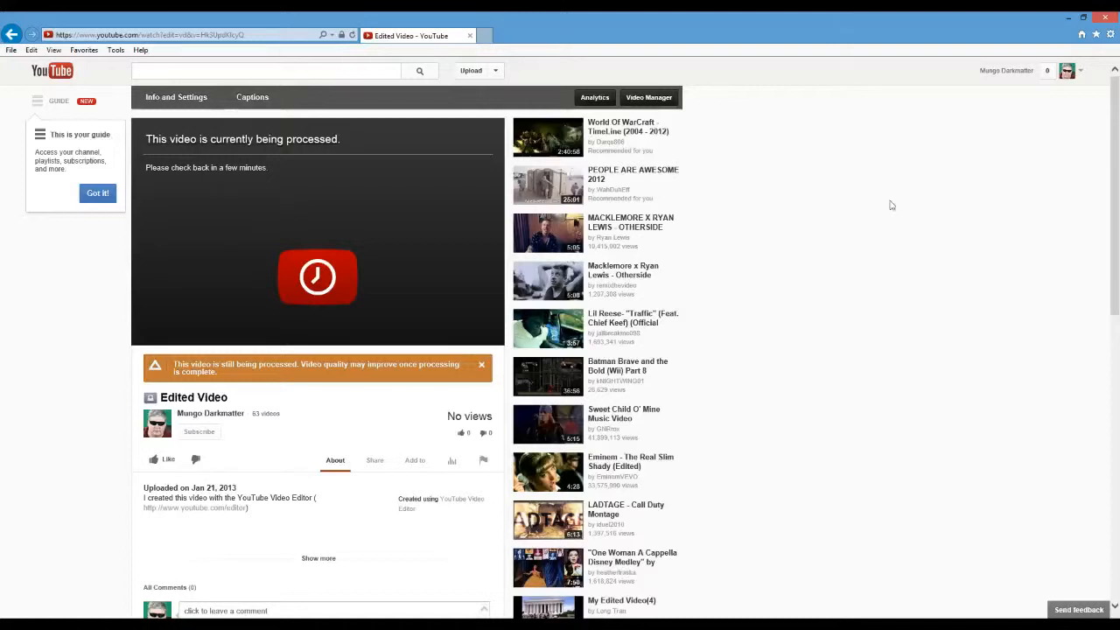
pyautogui.click(649, 99)
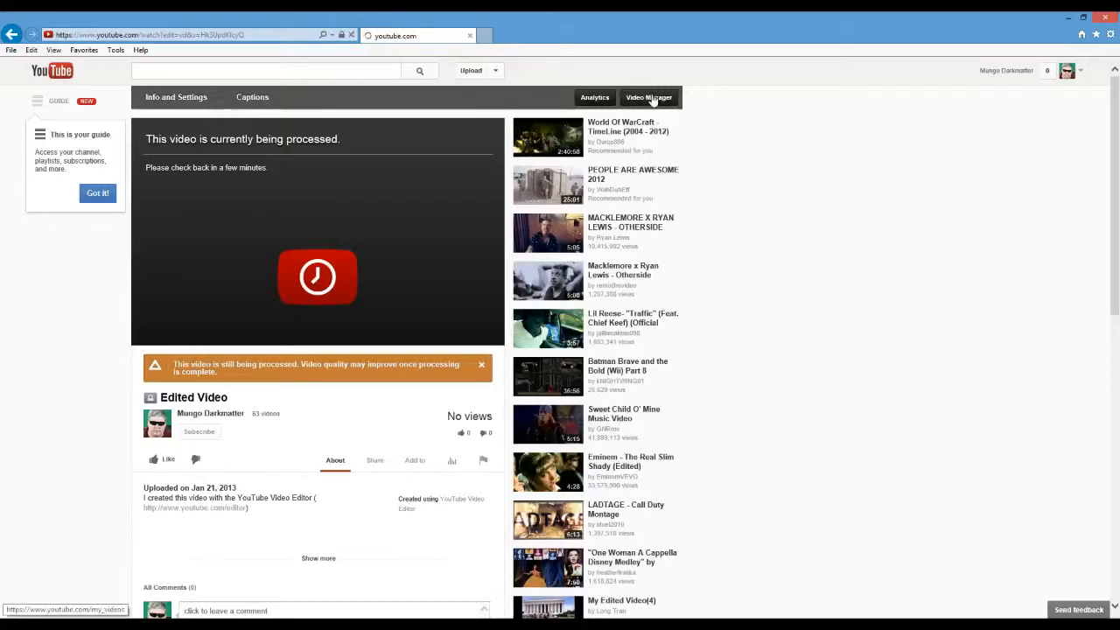